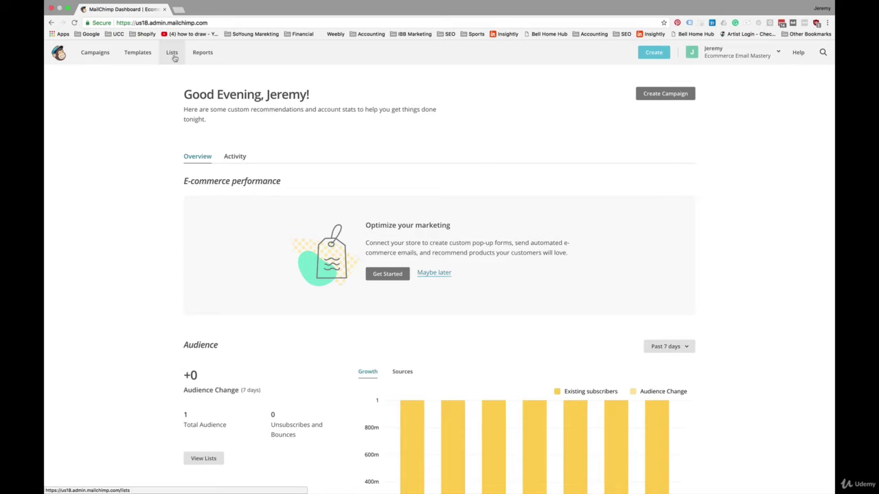
Step: Open the contact groups page of the Ecommerce Email Mastery list
{"action": "left_click", "coordinate": [173, 55]}
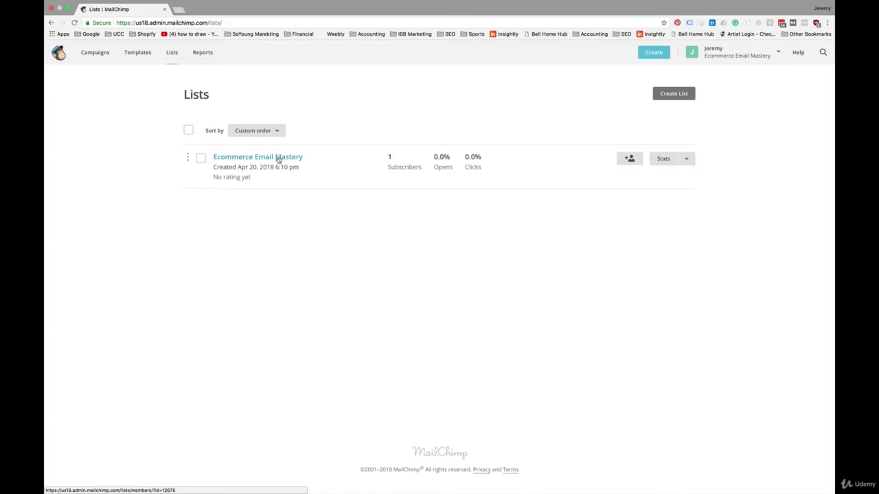
{"action": "left_click", "coordinate": [278, 158]}
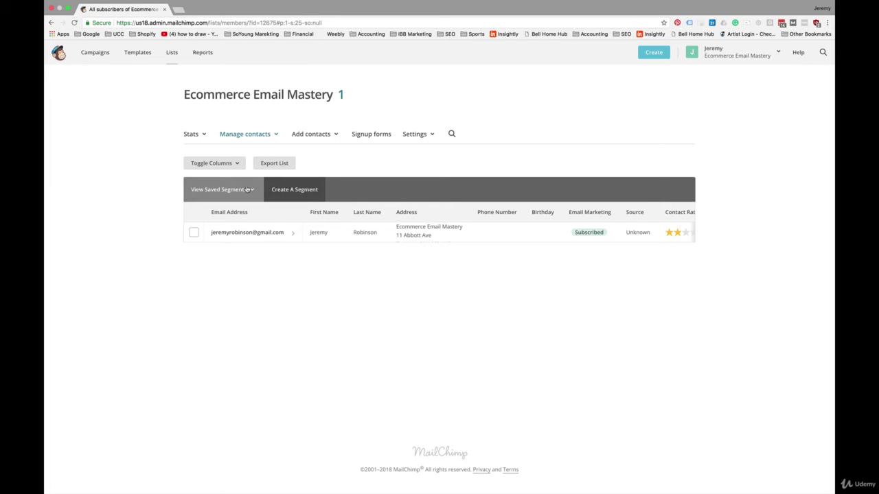
{"action": "left_click", "coordinate": [265, 135]}
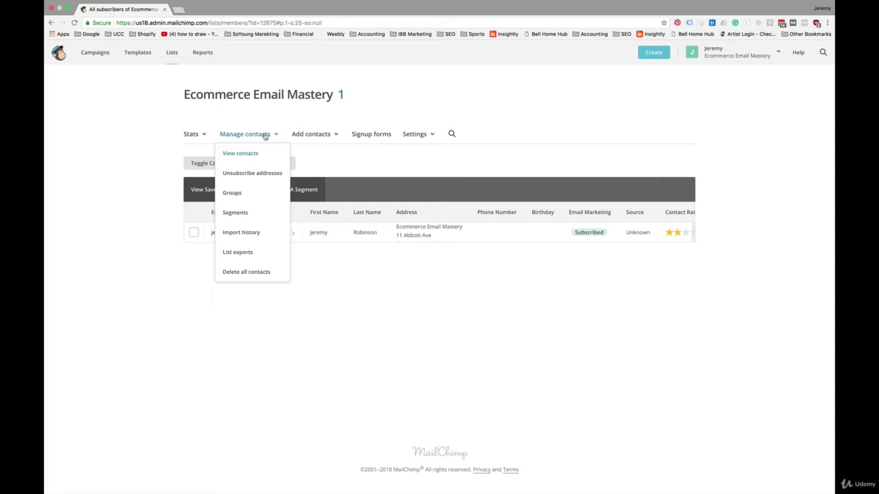
{"action": "left_click", "coordinate": [241, 195]}
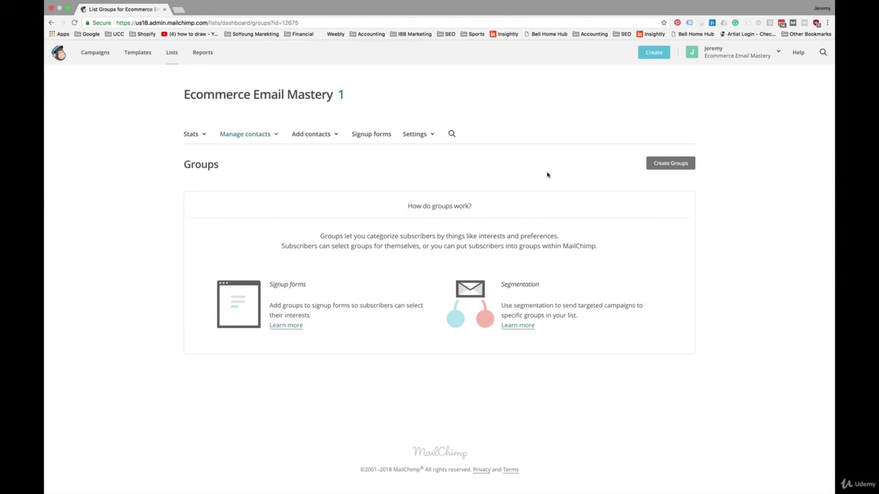
Step: Start a new group category named Product Interest, keeping its options shown as checkboxes on the signup form
{"action": "left_click", "coordinate": [662, 164]}
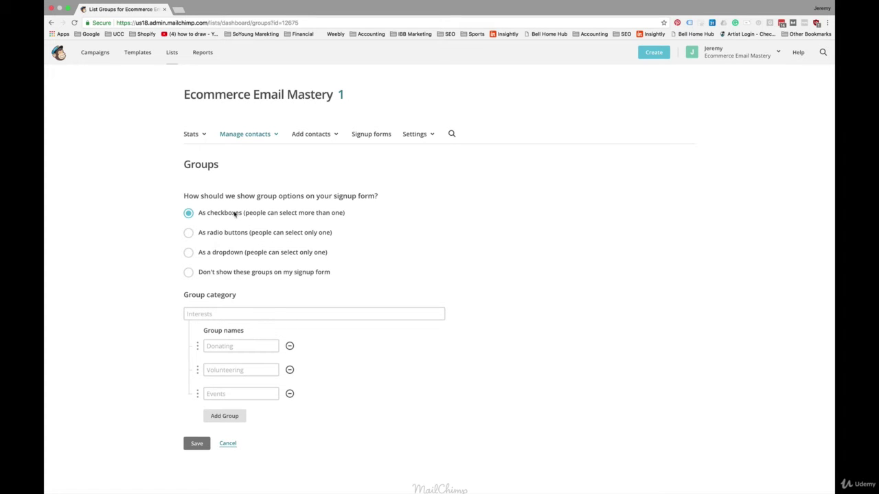
{"action": "scroll", "coordinate": [237, 248], "scroll_direction": "down", "scroll_amount": 2}
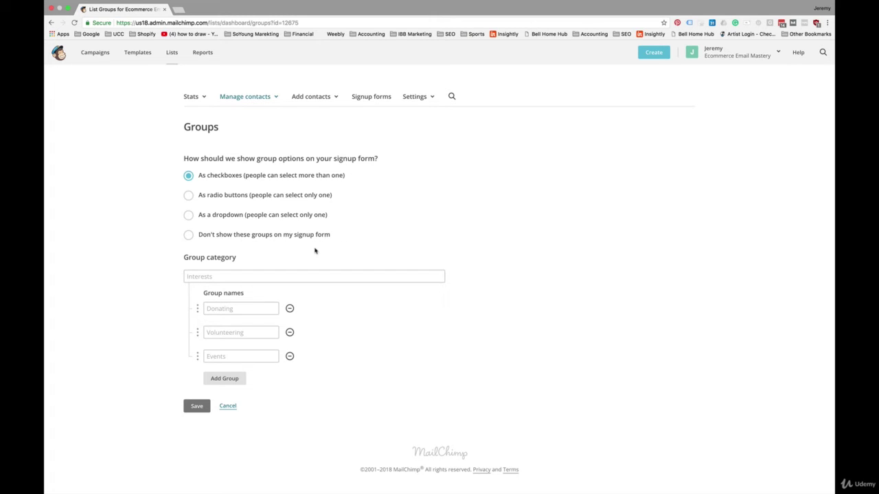
{"action": "left_click", "coordinate": [278, 272]}
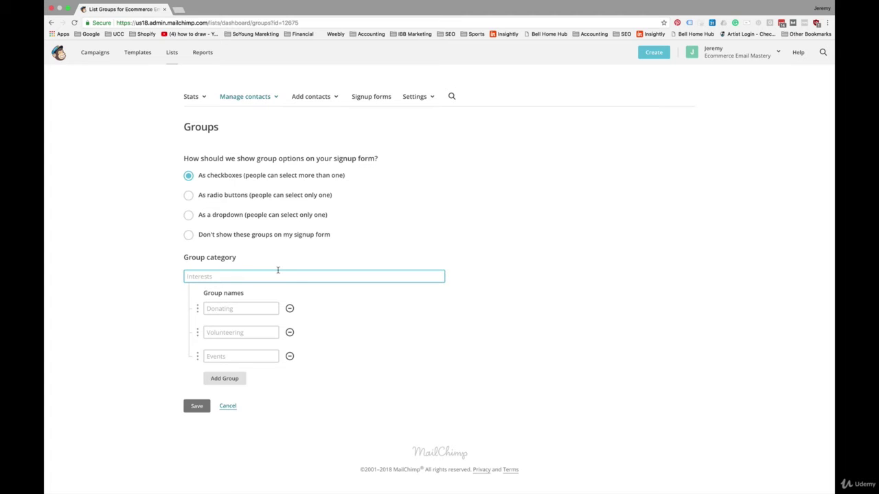
{"action": "type", "text": "Product Interest"}
Step: Name the three groups in the category Adult Products, Kids Products and Maternity Products
{"action": "left_click", "coordinate": [218, 309]}
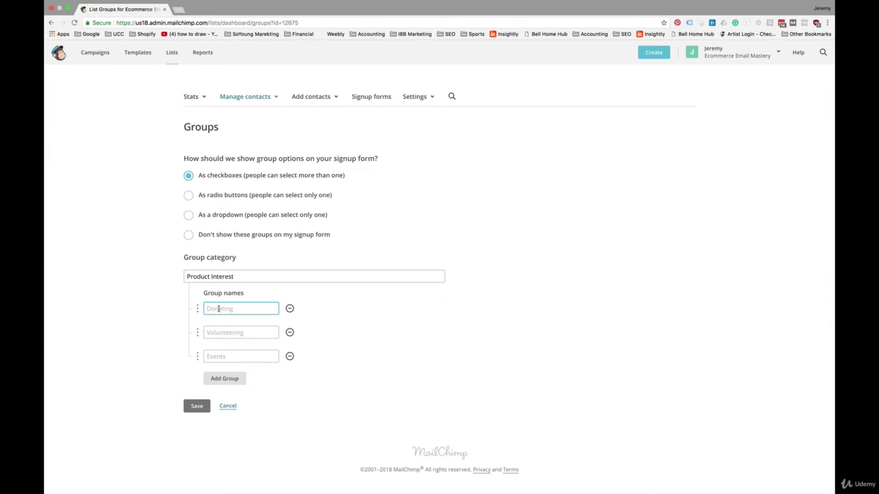
{"action": "type", "text": "Adult Products"}
{"action": "left_click", "coordinate": [240, 333]}
{"action": "type", "text": "Ki"}
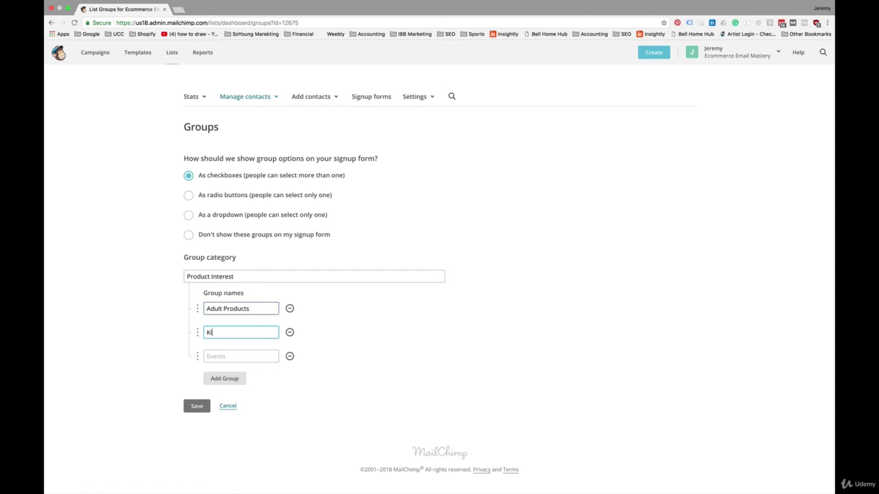
{"action": "type", "text": "ds Products"}
{"action": "left_click", "coordinate": [227, 356]}
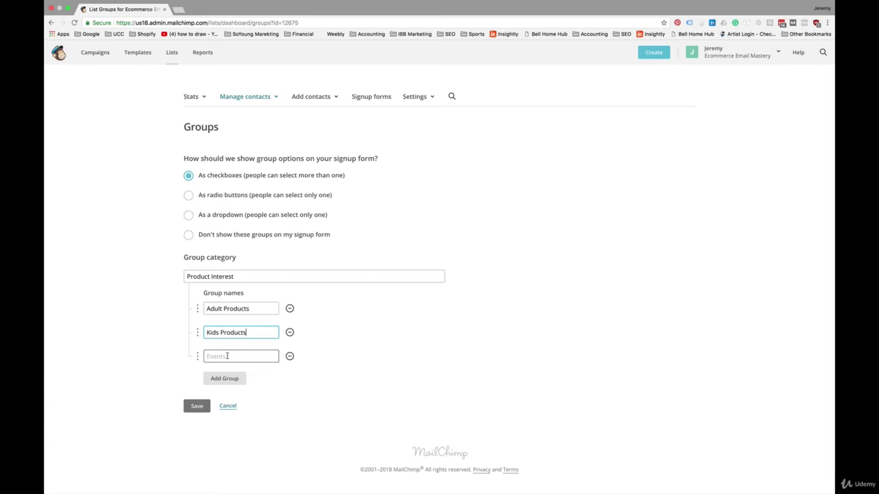
{"action": "type", "text": "MAternity Products"}
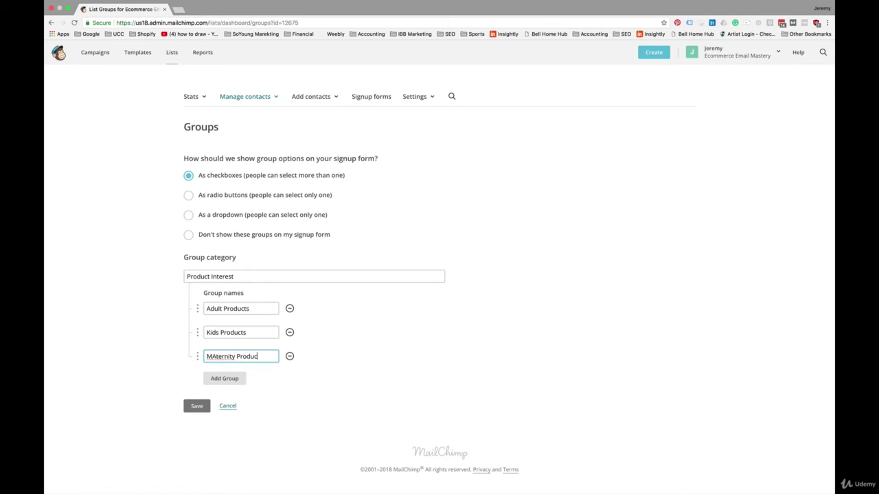
{"action": "left_click", "coordinate": [215, 356]}
{"action": "key", "text": "BackSpace"}
{"action": "type", "text": "a"}
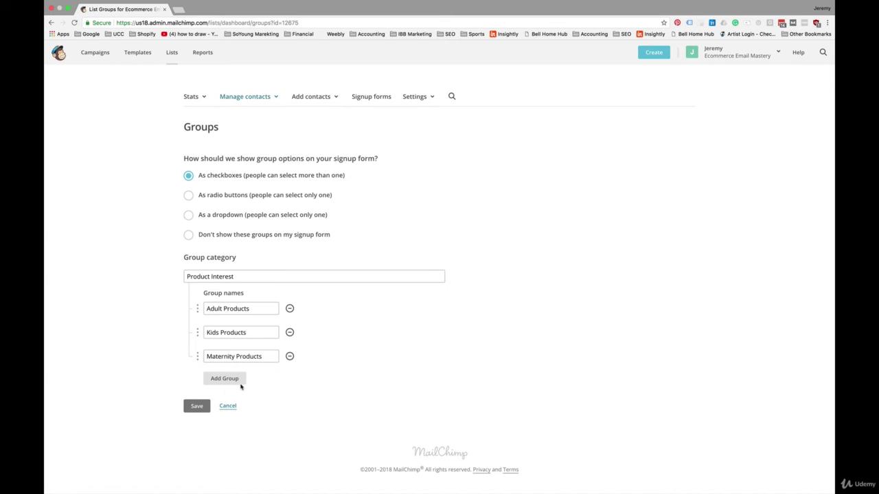
Step: Save the Product Interest category with only its three named groups and finish without importing contacts
{"action": "left_click", "coordinate": [232, 383]}
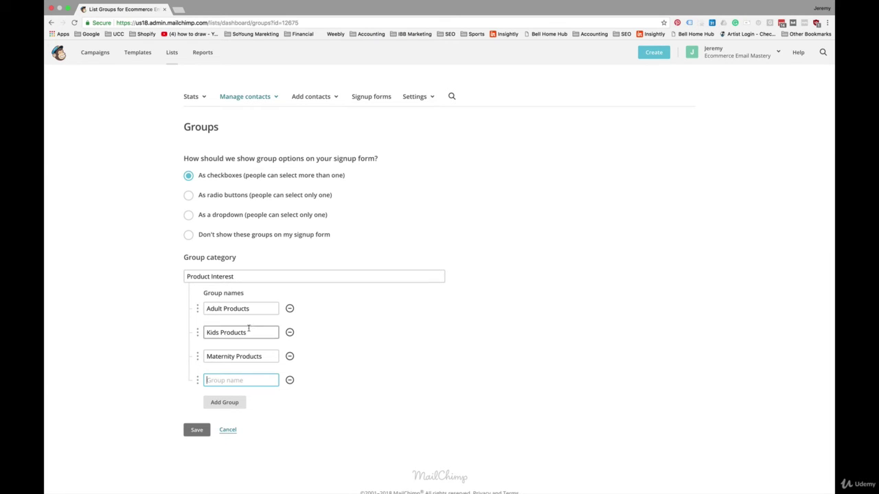
{"action": "left_click", "coordinate": [289, 380]}
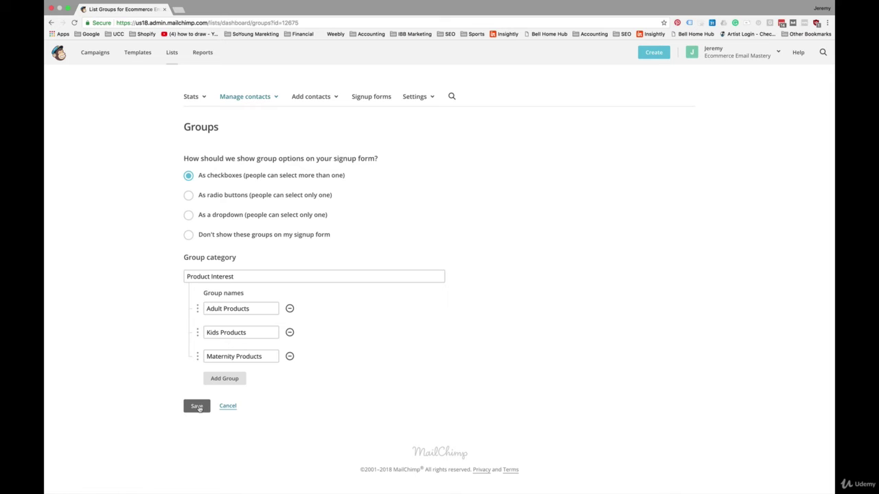
{"action": "left_click", "coordinate": [197, 407]}
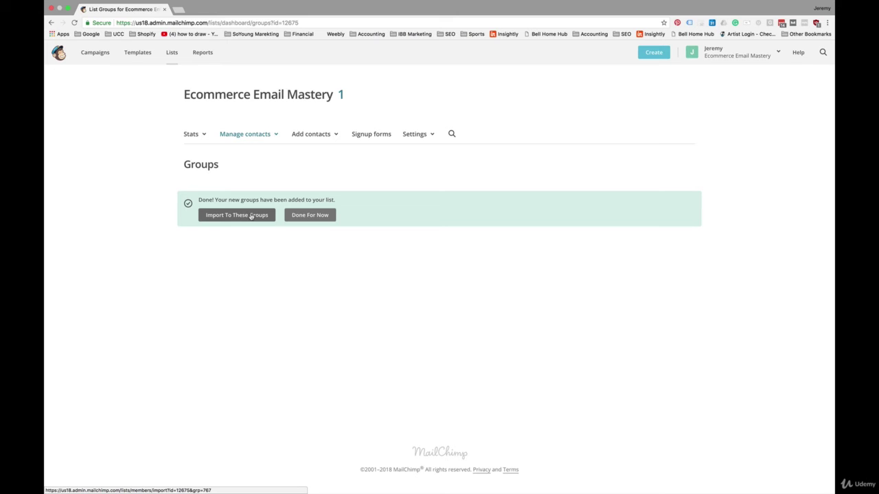
{"action": "left_click", "coordinate": [315, 216]}
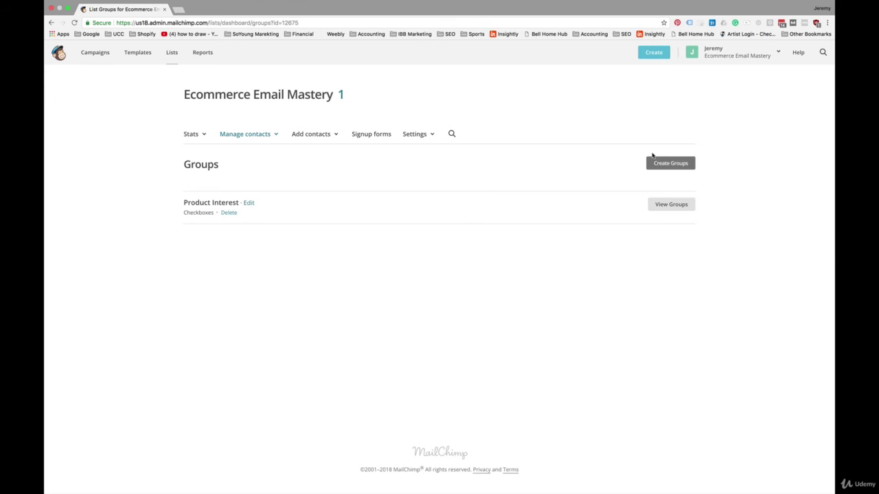
Step: Start a second group category named Location, with its options shown as a dropdown on the signup form
{"action": "left_click", "coordinate": [676, 166]}
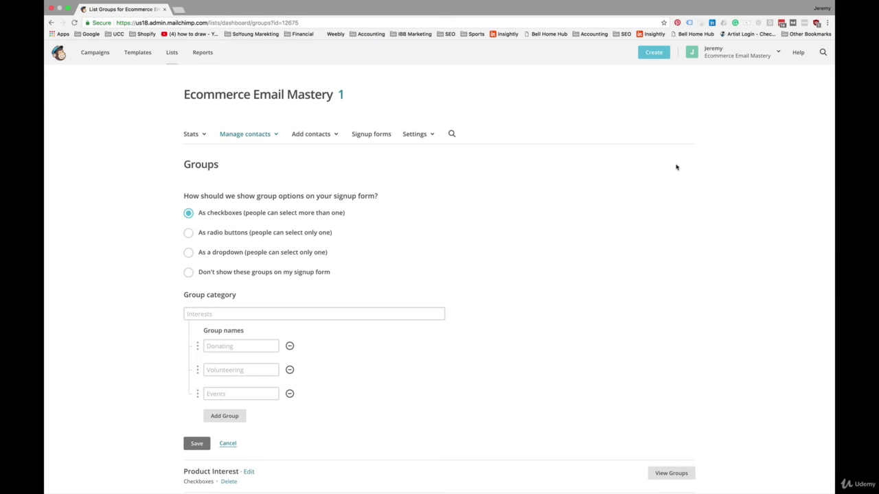
{"action": "scroll", "coordinate": [508, 293], "scroll_direction": "down", "scroll_amount": 2}
{"action": "scroll", "coordinate": [508, 293], "scroll_direction": "down", "scroll_amount": 3}
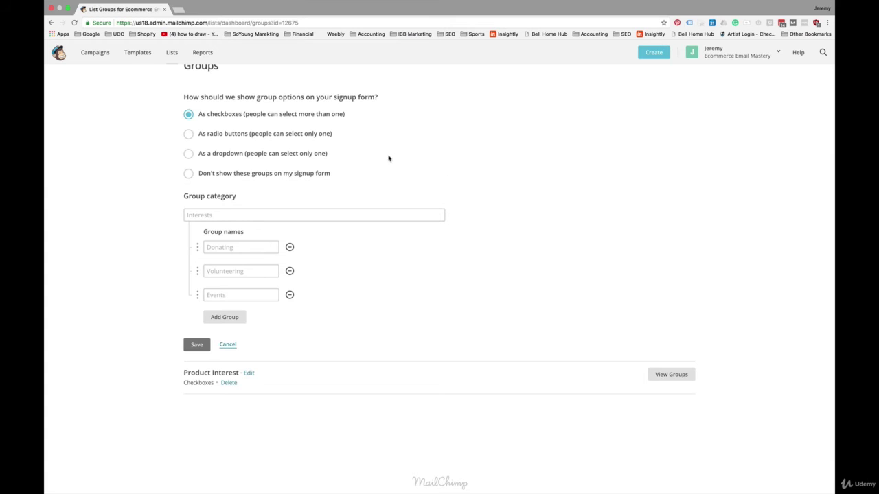
{"action": "left_click", "coordinate": [189, 154]}
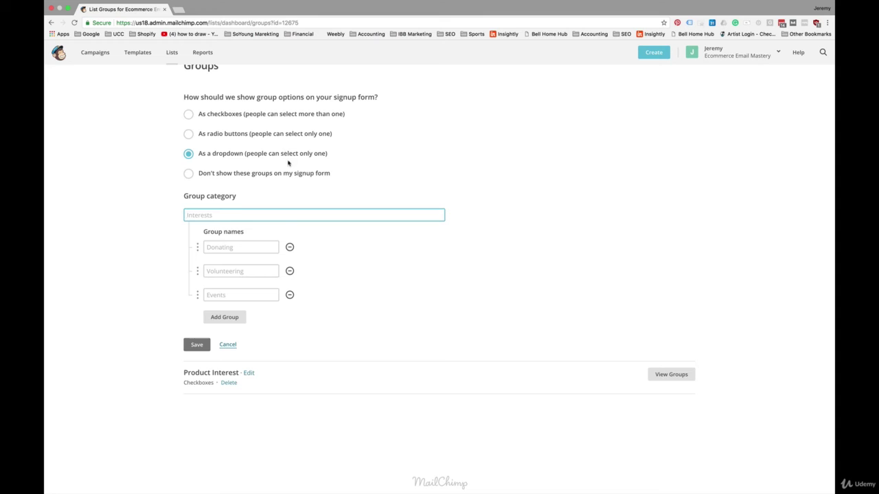
{"action": "type", "text": "Location"}
Step: Name the Location groups Canada, United States and International, and save them without importing contacts
{"action": "left_click", "coordinate": [240, 248]}
{"action": "type", "text": "Canada"}
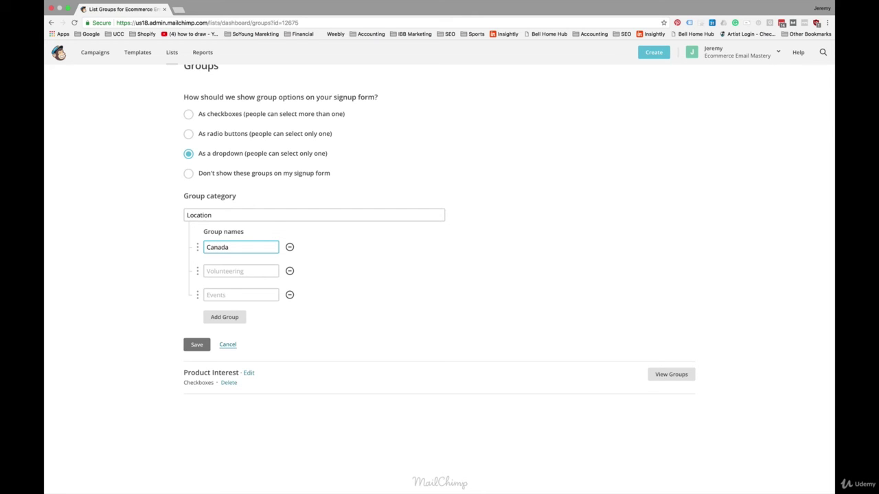
{"action": "key", "text": "Tab"}
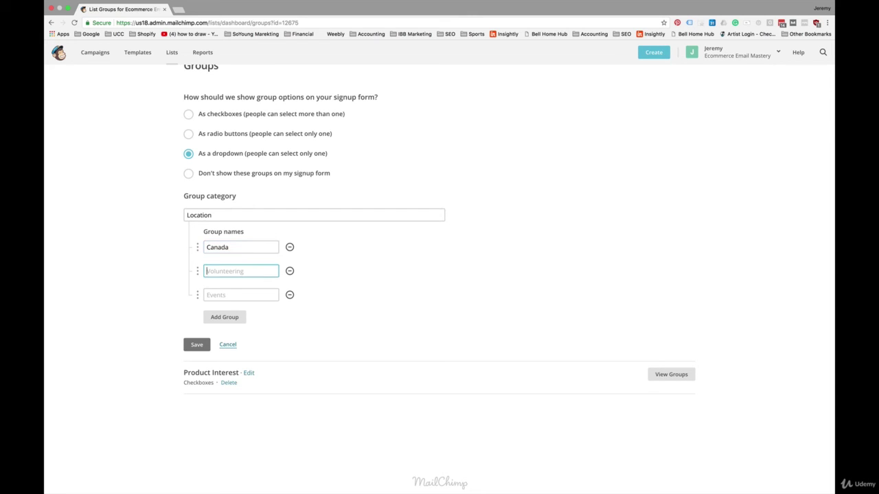
{"action": "type", "text": "United States"}
{"action": "key", "text": "Tab"}
{"action": "type", "text": "I"}
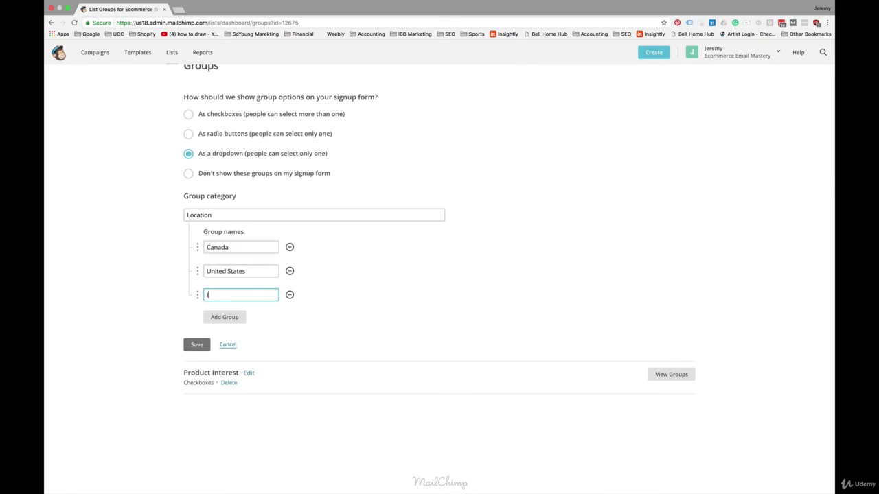
{"action": "type", "text": "nternational"}
{"action": "left_click", "coordinate": [196, 345]}
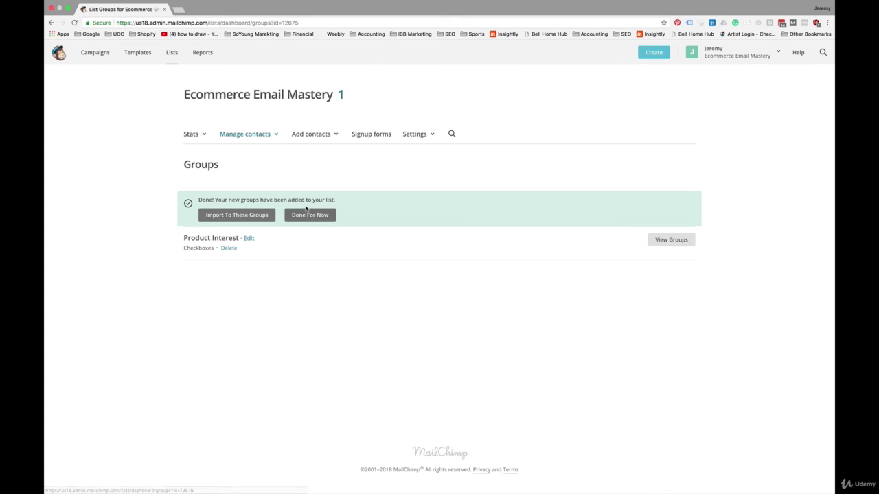
{"action": "left_click", "coordinate": [308, 216]}
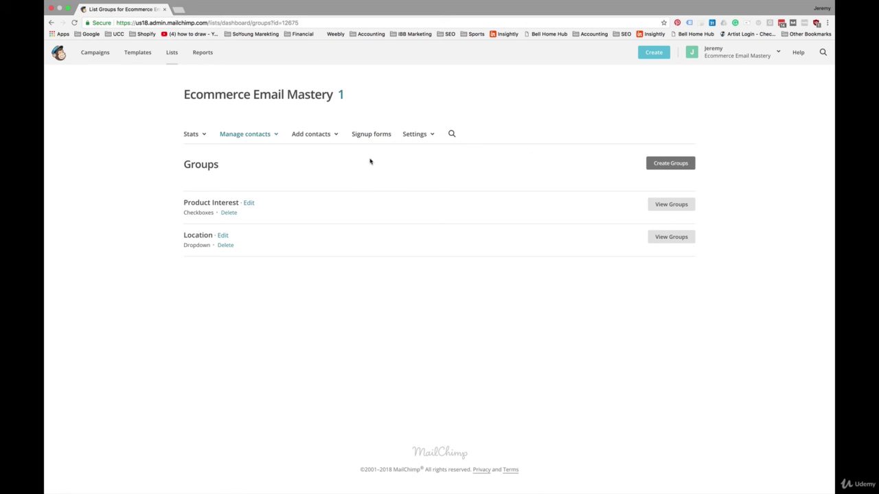
Step: Open the list's signup form in the form builder and examine its Product Interest and Location fields
{"action": "left_click", "coordinate": [372, 137]}
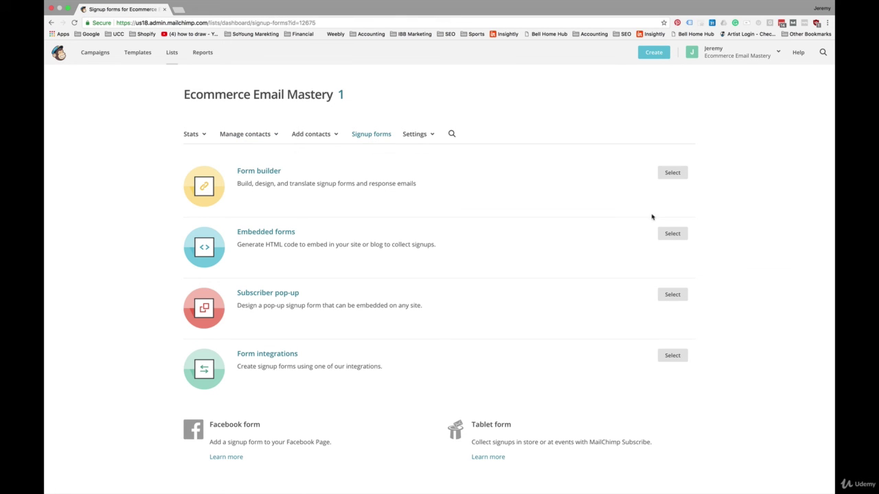
{"action": "left_click", "coordinate": [674, 175]}
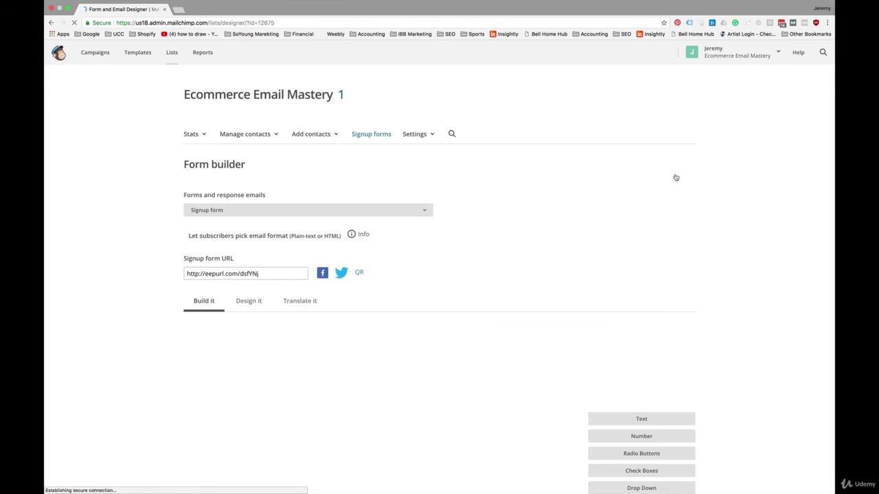
{"action": "scroll", "coordinate": [515, 361], "scroll_direction": "down", "scroll_amount": 2}
{"action": "scroll", "coordinate": [514, 363], "scroll_direction": "down", "scroll_amount": 10}
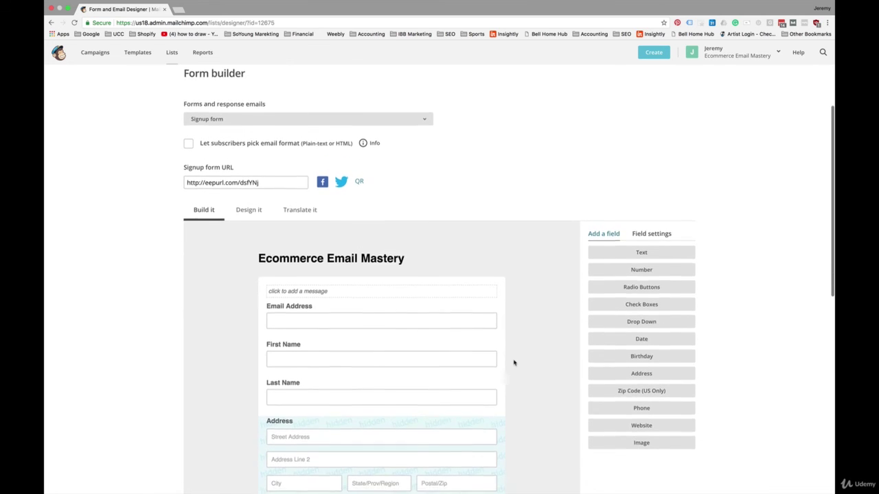
{"action": "scroll", "coordinate": [514, 362], "scroll_direction": "down", "scroll_amount": 4}
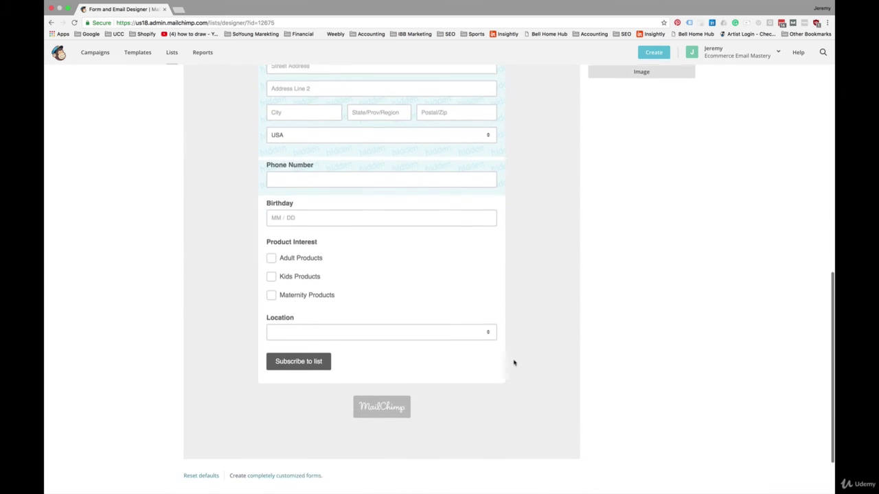